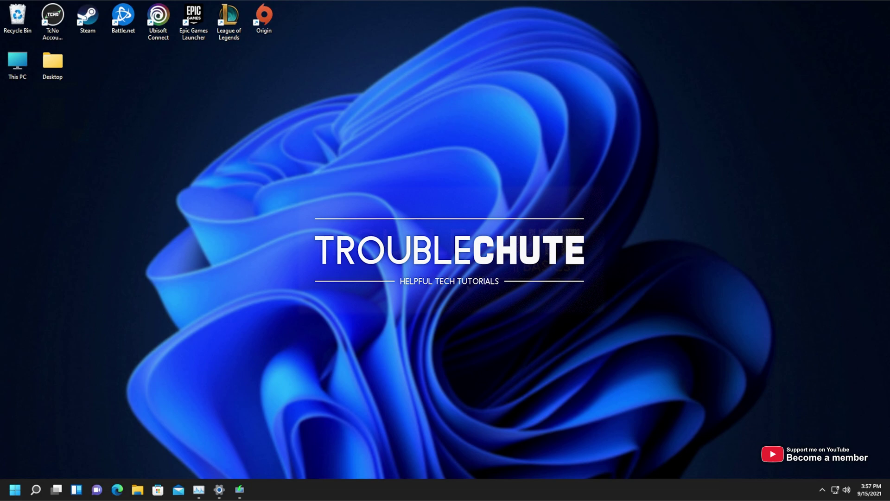
- Bring up Windows Update in Settings, showing Insider Preview 22458.1000 downloading at 6%
{"action": "left_click", "coordinate": [220, 489]}
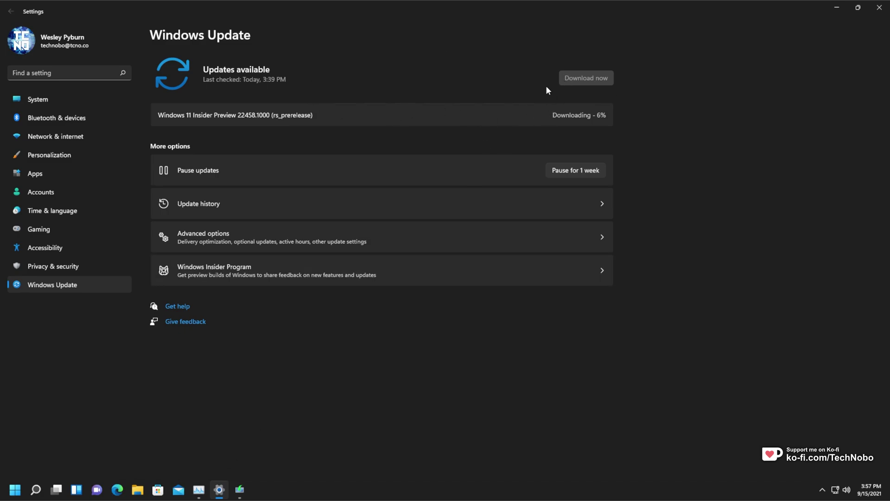
- Start the 22458.1000 download and dismiss the TPM 2.0 requirement failure window
{"action": "left_click", "coordinate": [240, 489]}
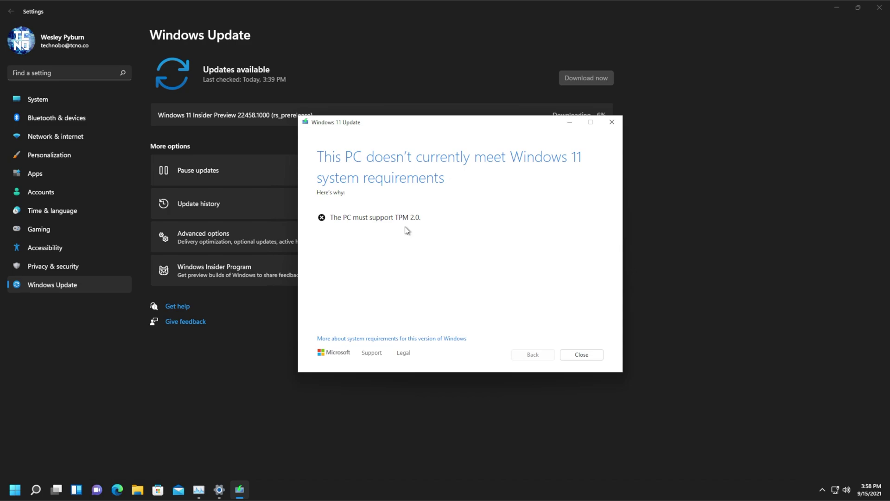
{"action": "left_click", "coordinate": [582, 355]}
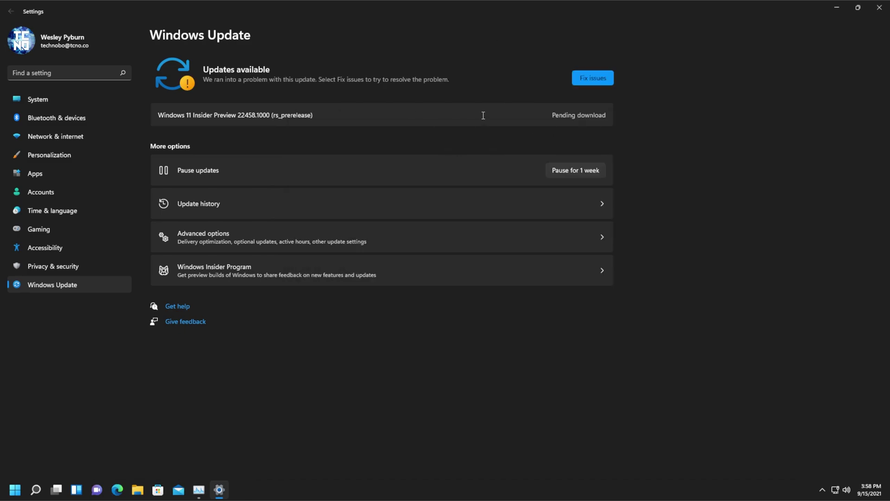
- Minimize Settings, open Local Disk (C:) in File Explorer, and turn on showing hidden files, folders and drives
{"action": "left_click", "coordinate": [843, 7]}
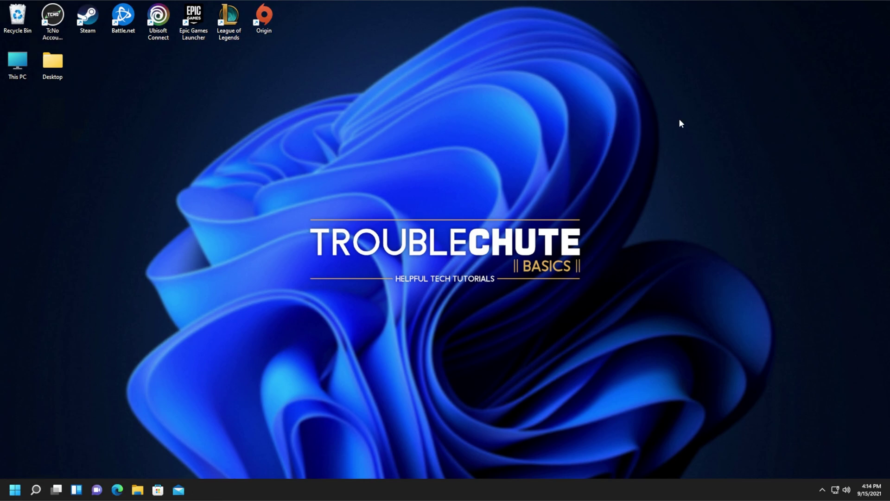
{"action": "key", "text": "super+e"}
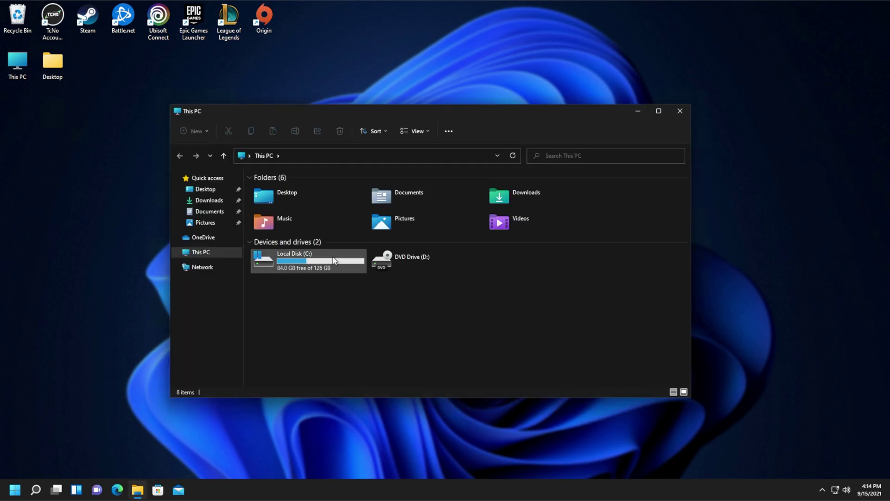
{"action": "double_click", "coordinate": [333, 256]}
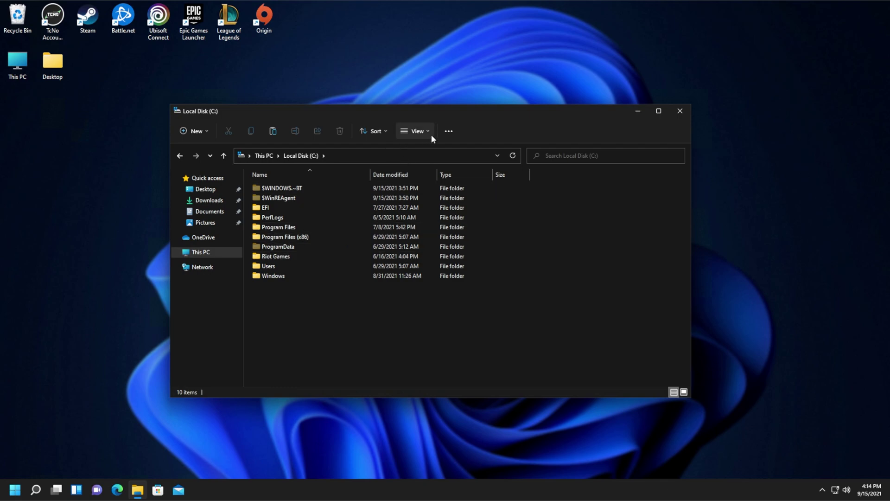
{"action": "left_click", "coordinate": [449, 130]}
{"action": "left_click", "coordinate": [440, 280]}
{"action": "left_click_drag", "start_coordinate": [308, 180], "coordinate": [461, 150]}
{"action": "left_click", "coordinate": [370, 166]}
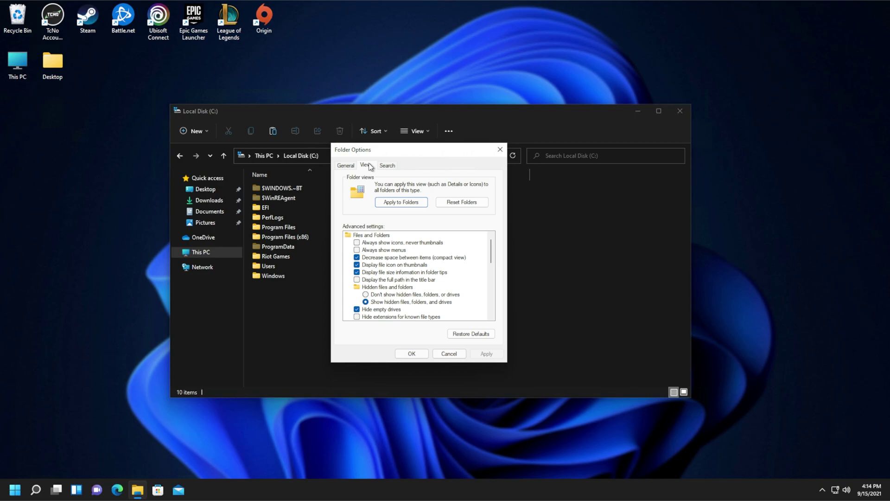
{"action": "left_click", "coordinate": [387, 302]}
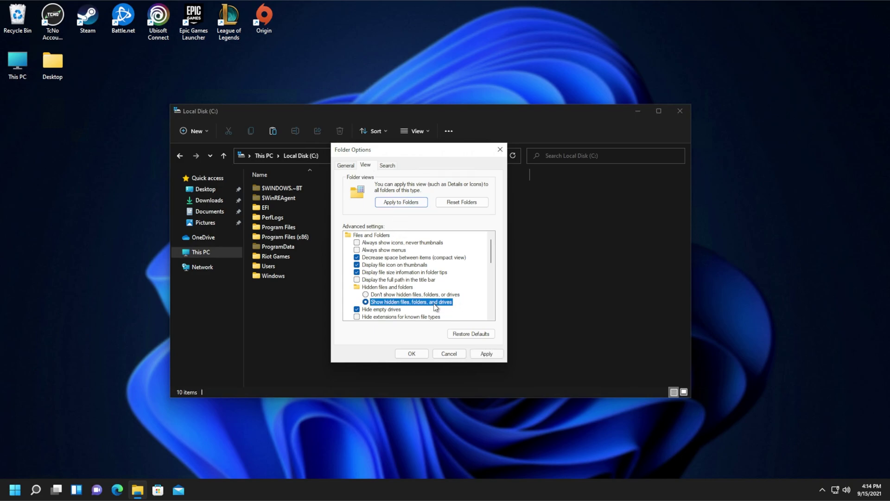
{"action": "left_click", "coordinate": [419, 354]}
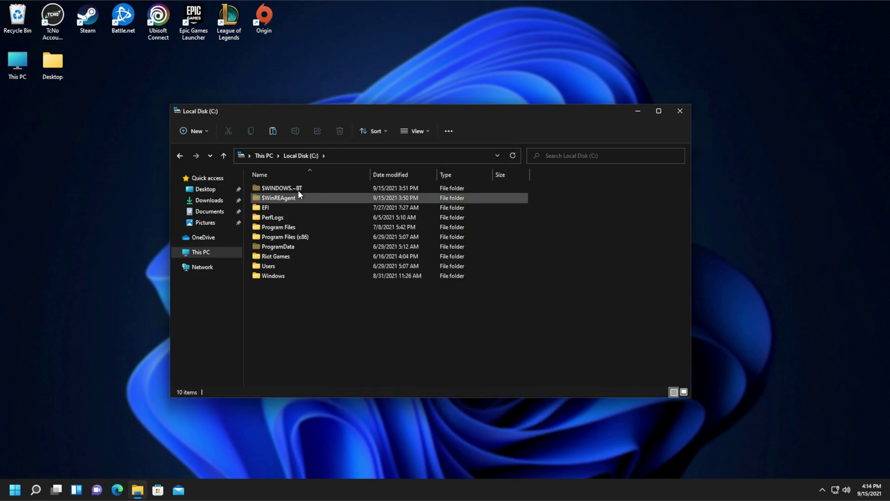
- Paste appraiserres.dll into $WINDOWS.~BT\Sources, choose replace, and dismiss the access denied error
{"action": "double_click", "coordinate": [314, 188]}
{"action": "double_click", "coordinate": [329, 188]}
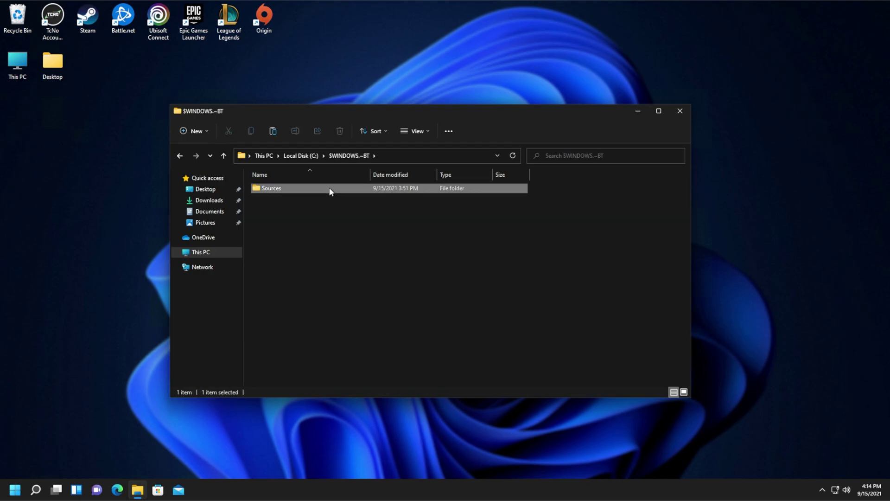
{"action": "key", "text": "ctrl+v"}
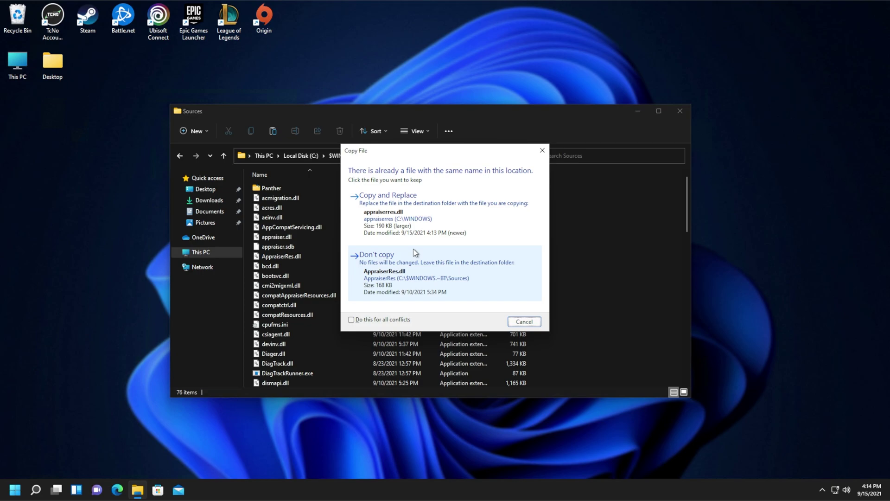
{"action": "left_click", "coordinate": [388, 208]}
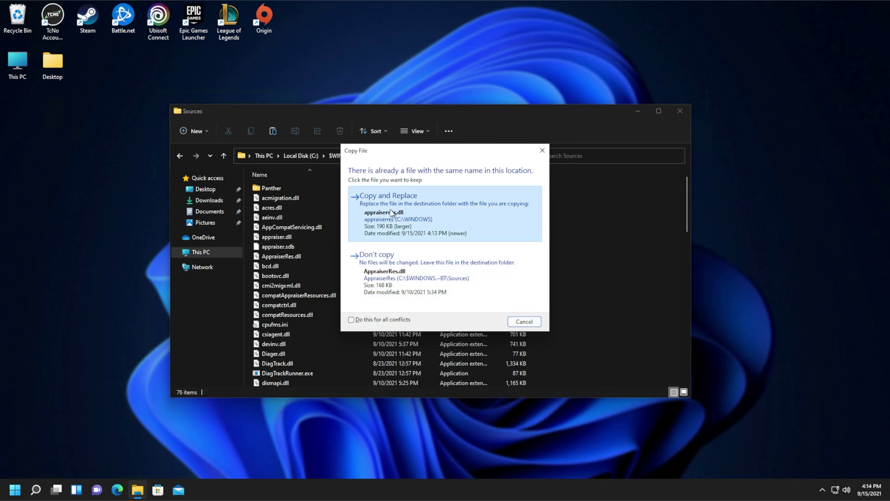
{"action": "left_click", "coordinate": [499, 244]}
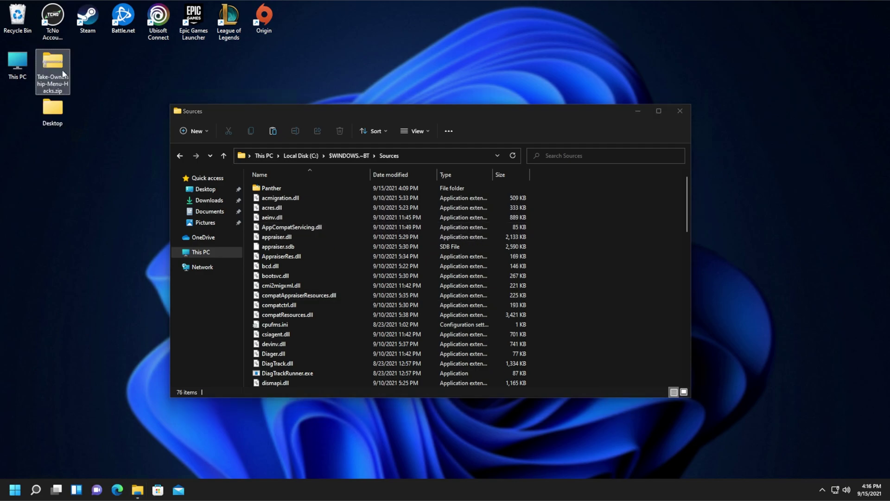
{"action": "left_click_drag", "start_coordinate": [63, 74], "coordinate": [46, 152]}
- Run the Add Take Ownership registry file from Take-Ownership-Menu-Hacks.zip and confirm the registry changes
{"action": "double_click", "coordinate": [47, 151]}
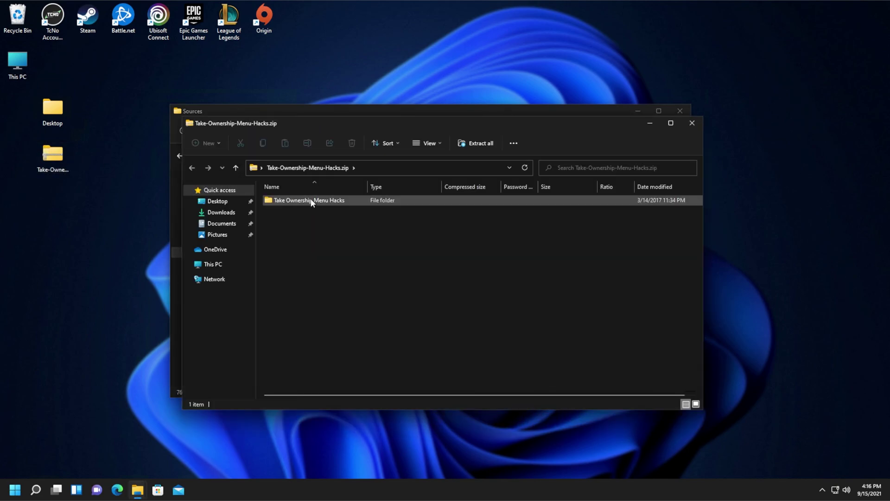
{"action": "double_click", "coordinate": [312, 202]}
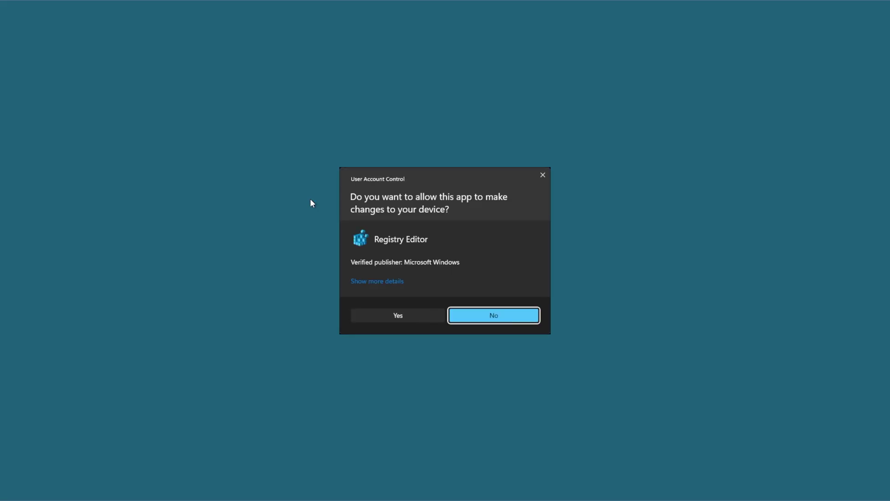
{"action": "left_click", "coordinate": [430, 310]}
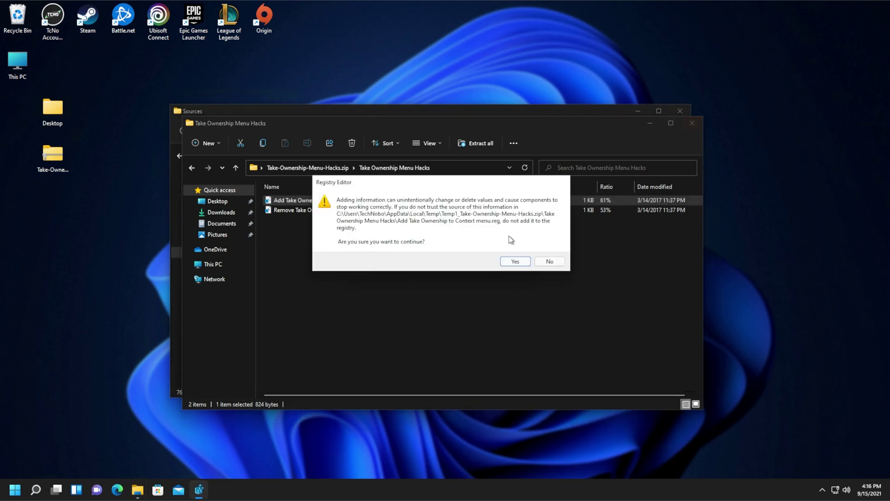
{"action": "left_click", "coordinate": [529, 261]}
{"action": "left_click", "coordinate": [543, 251]}
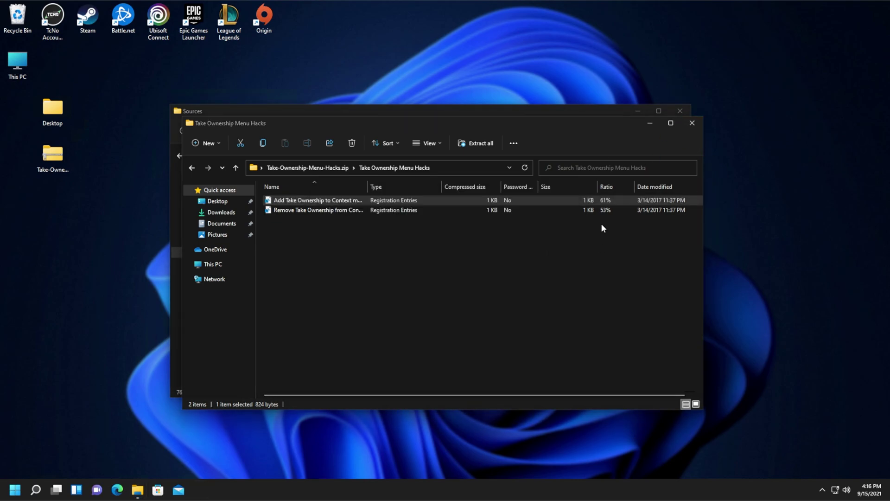
{"action": "left_click", "coordinate": [692, 123]}
- Take ownership of AppraiserRes.dll in the Sources folder via its context menu
{"action": "left_click_drag", "start_coordinate": [53, 117], "coordinate": [53, 71]}
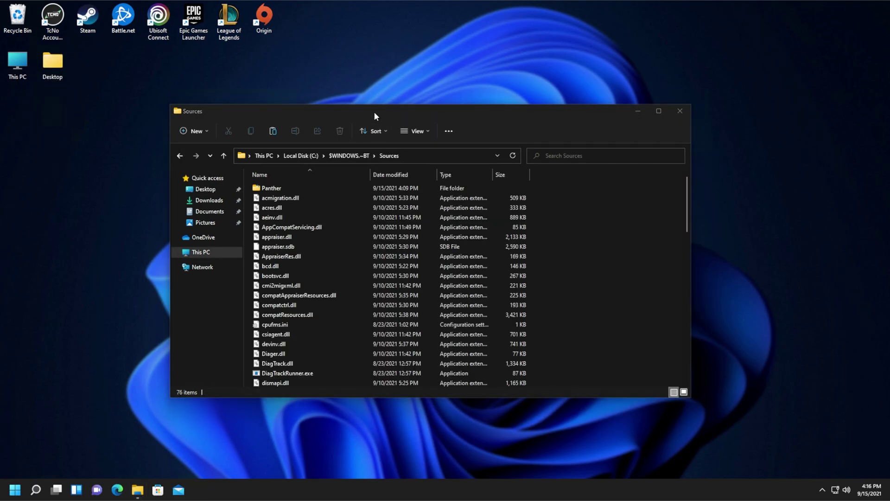
{"action": "left_click_drag", "start_coordinate": [375, 112], "coordinate": [387, 111]}
{"action": "left_click", "coordinate": [403, 251]}
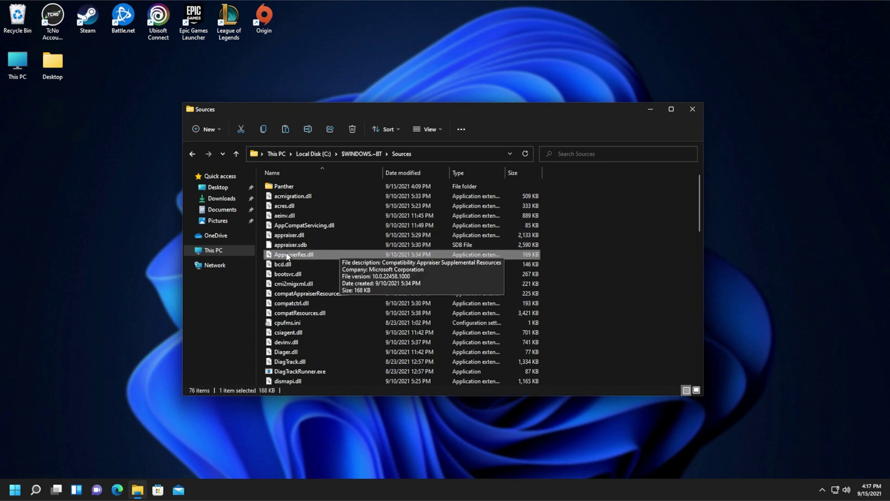
{"action": "right_click", "coordinate": [314, 255]}
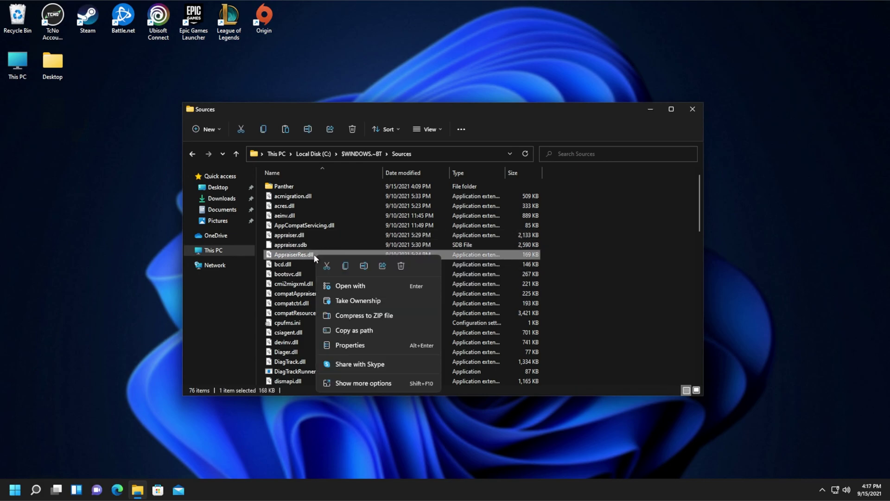
{"action": "left_click", "coordinate": [377, 300]}
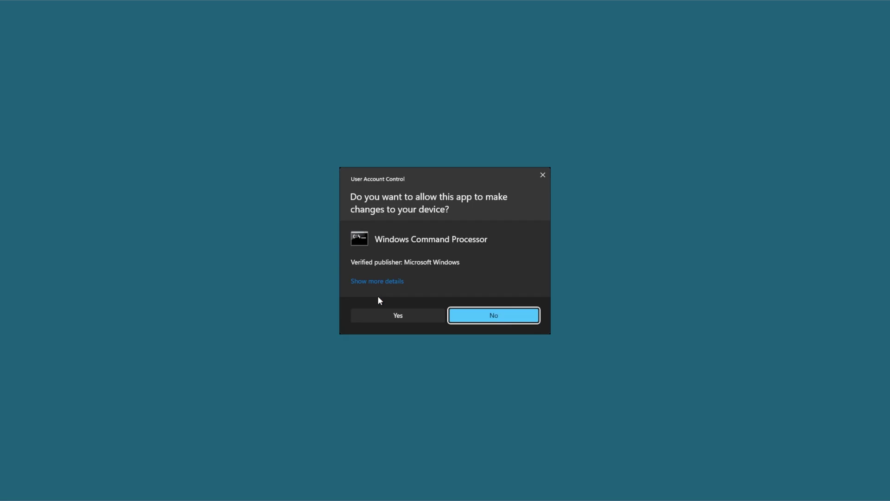
{"action": "left_click", "coordinate": [403, 317]}
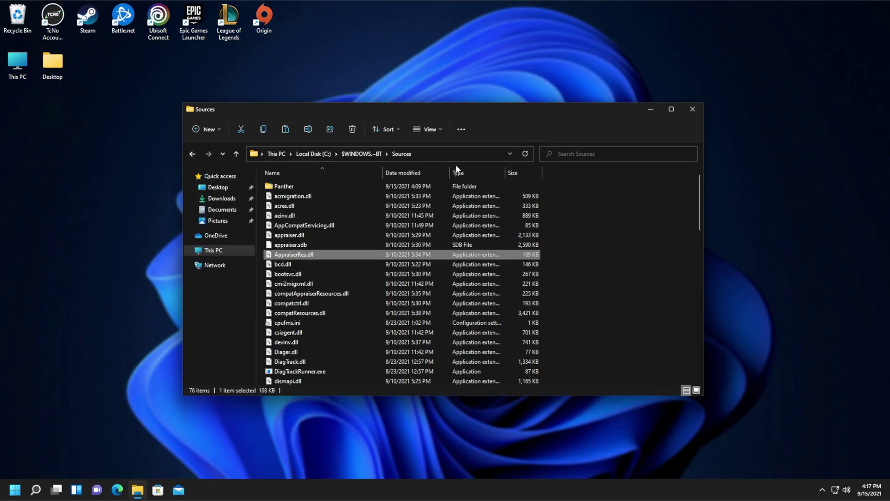
- Paste the 111 KB replacement appraiserres.dll, replacing the original with administrator permission
{"action": "key", "text": "ctrl+v"}
{"action": "left_click", "coordinate": [493, 206]}
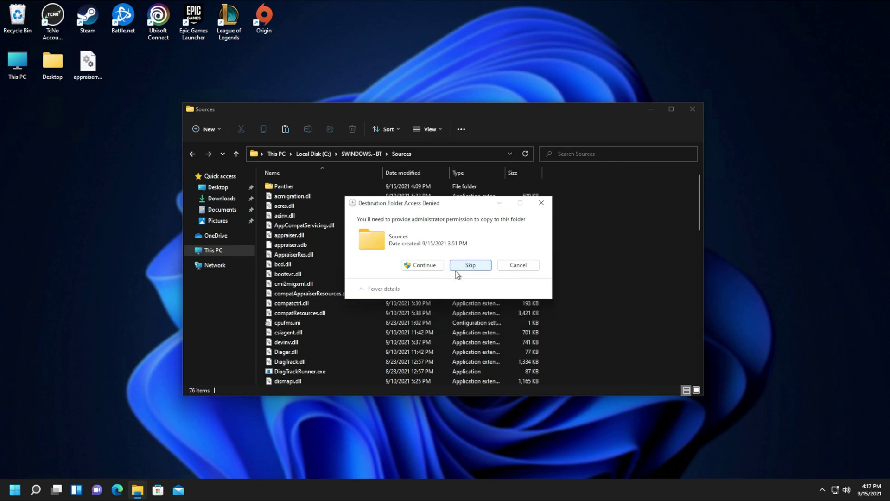
{"action": "left_click", "coordinate": [411, 264]}
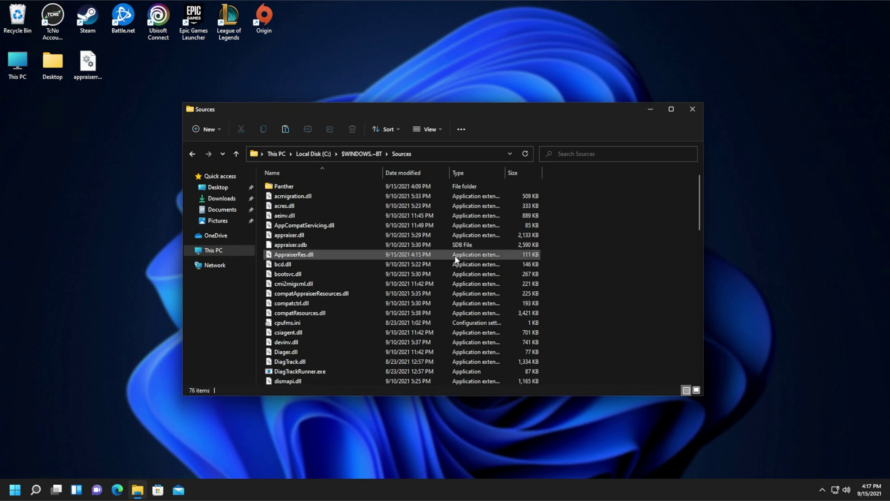
{"action": "key", "text": "super"}
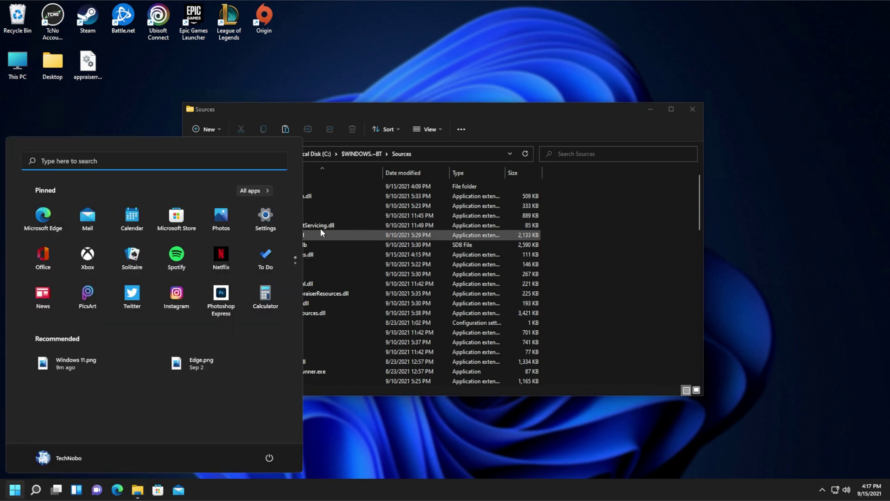
- Restart the 22458.1000 download in Windows Update and close the Almost ready window
{"action": "left_click", "coordinate": [266, 217]}
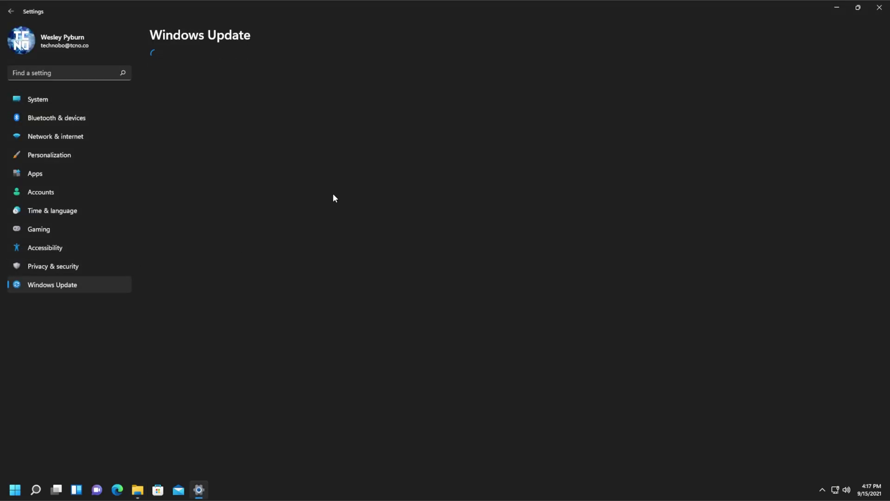
{"action": "left_click", "coordinate": [577, 76]}
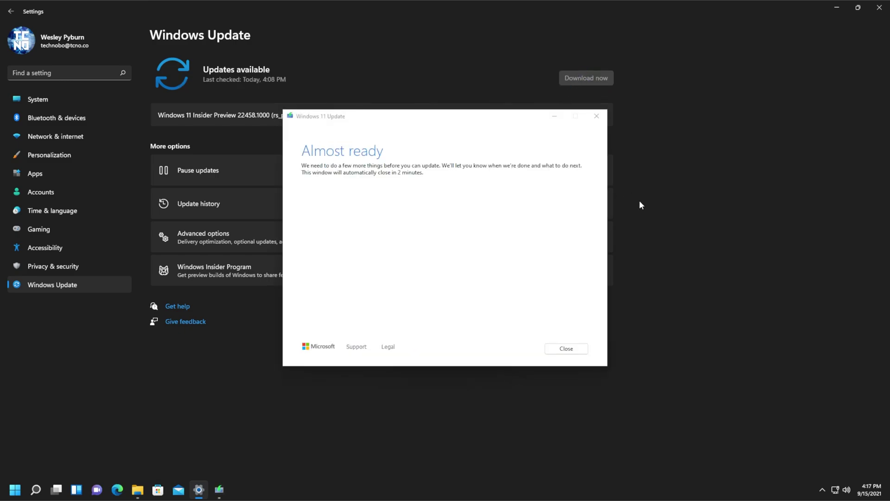
{"action": "left_click", "coordinate": [379, 211]}
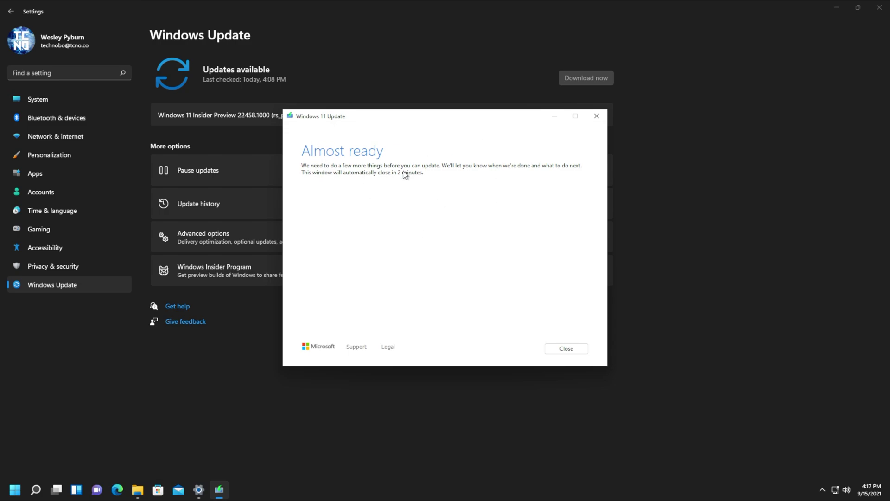
{"action": "left_click", "coordinate": [571, 349]}
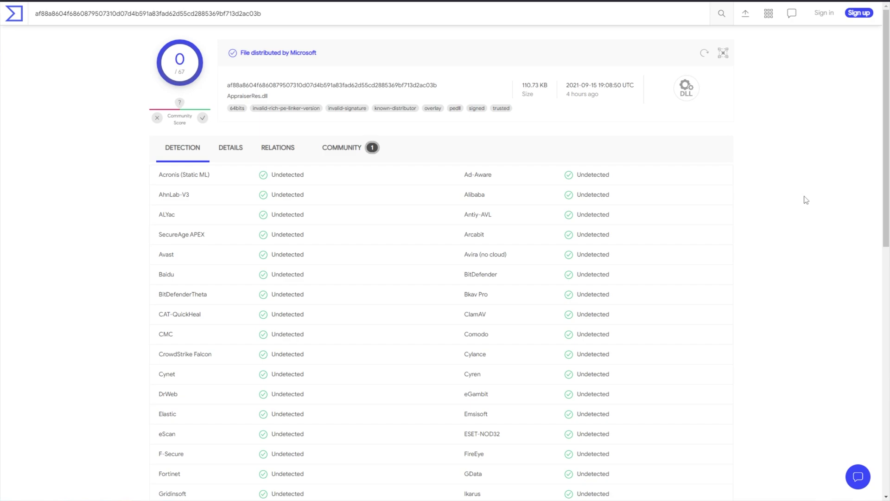
- Review the AppraiserRes.dll VirusTotal report: 0/67 detections and the known Microsoft distributor details
{"action": "mouse_move", "coordinate": [255, 50]}
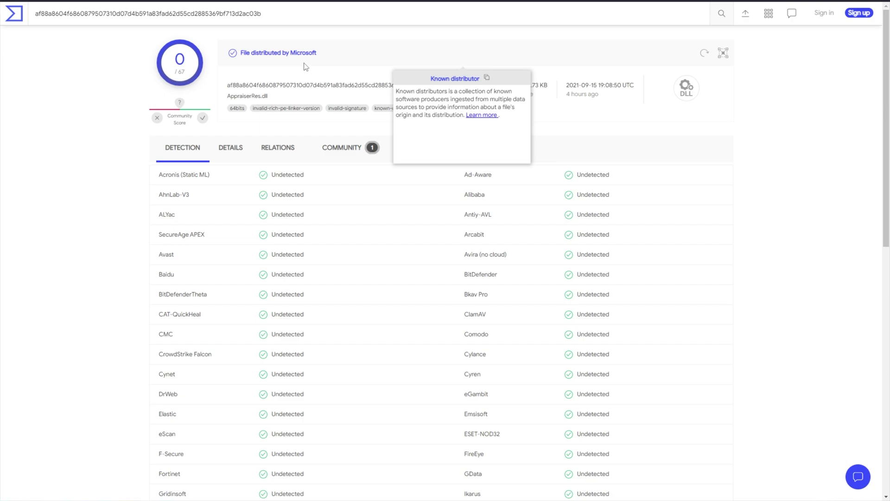
{"action": "mouse_move", "coordinate": [307, 54]}
{"action": "left_click_drag", "start_coordinate": [306, 52], "coordinate": [281, 52]}
{"action": "left_click", "coordinate": [283, 53]}
{"action": "mouse_move", "coordinate": [309, 51]}
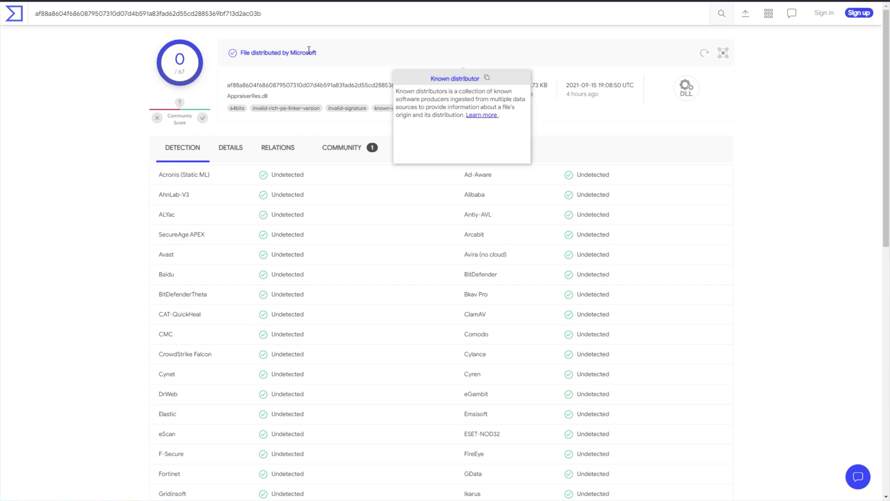